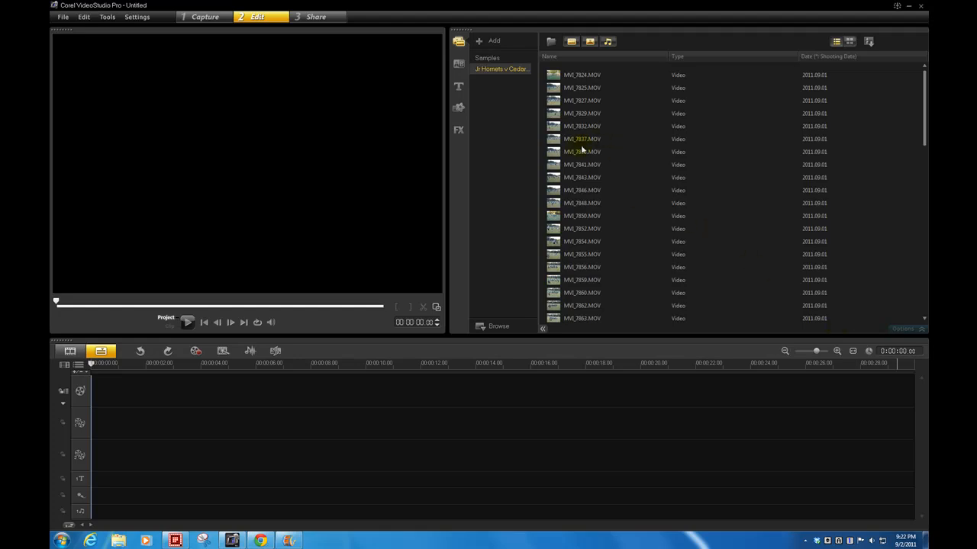
# Place MVI_7838.MOV at the start of the video track and apply the Cropping filter to it.
pyautogui.moveTo(582, 149); pyautogui.dragTo(193, 388)
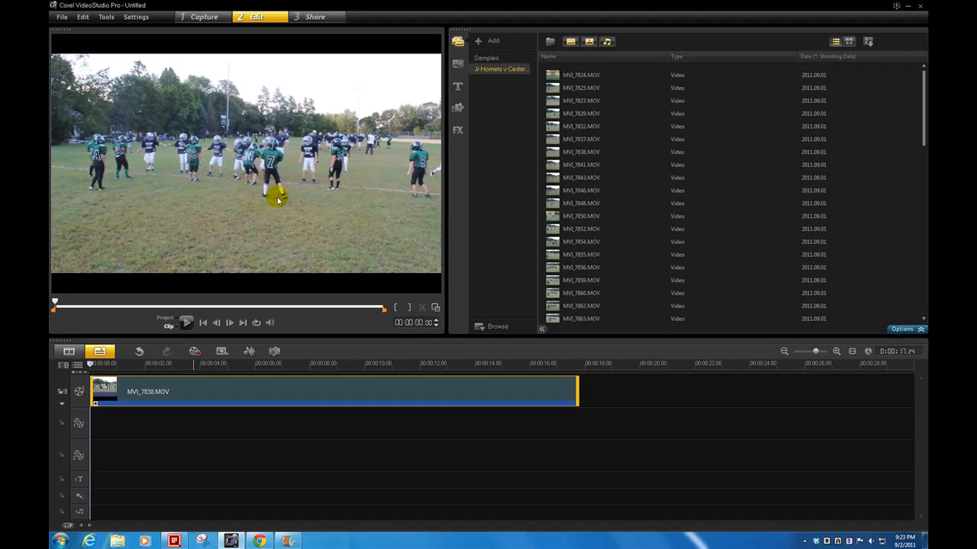
pyautogui.click(458, 131)
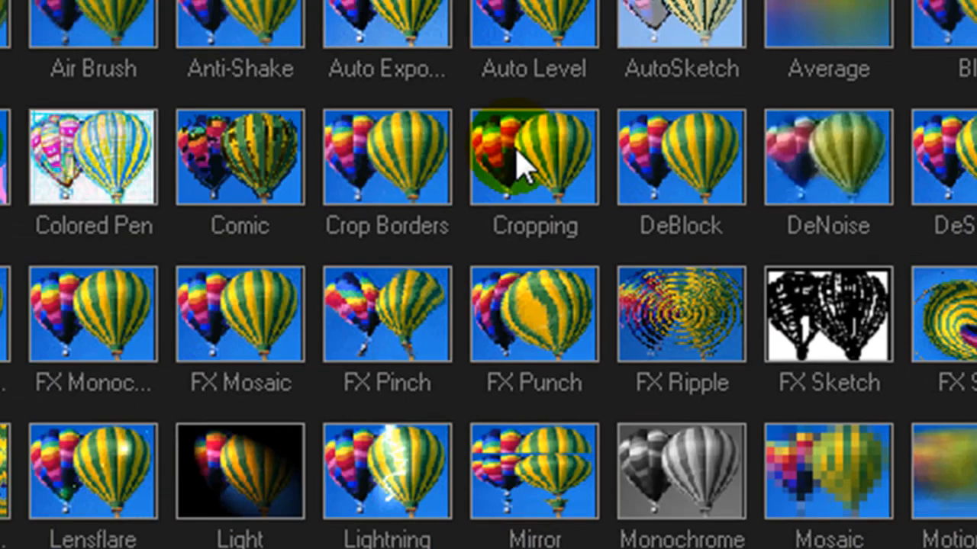
pyautogui.moveTo(424, 225); pyautogui.dragTo(174, 430)
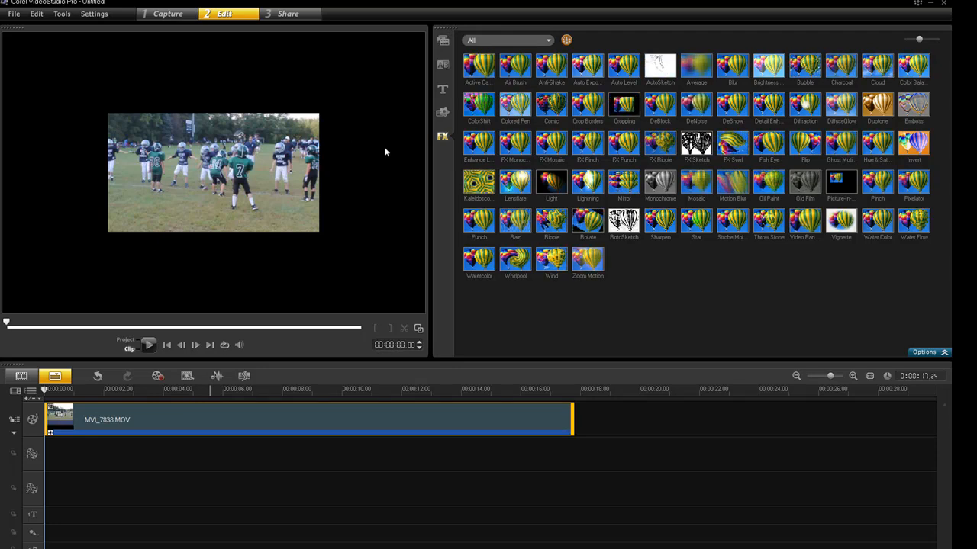
# Customize the clip's Cropping filter by turning off the fill color, and play a preview of the effect.
pyautogui.doubleClick(245, 412)
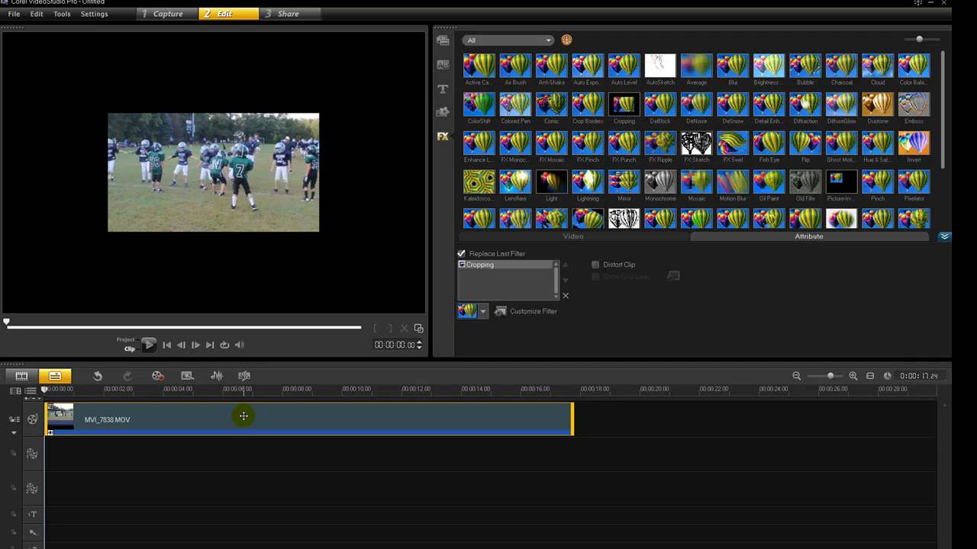
pyautogui.click(521, 315)
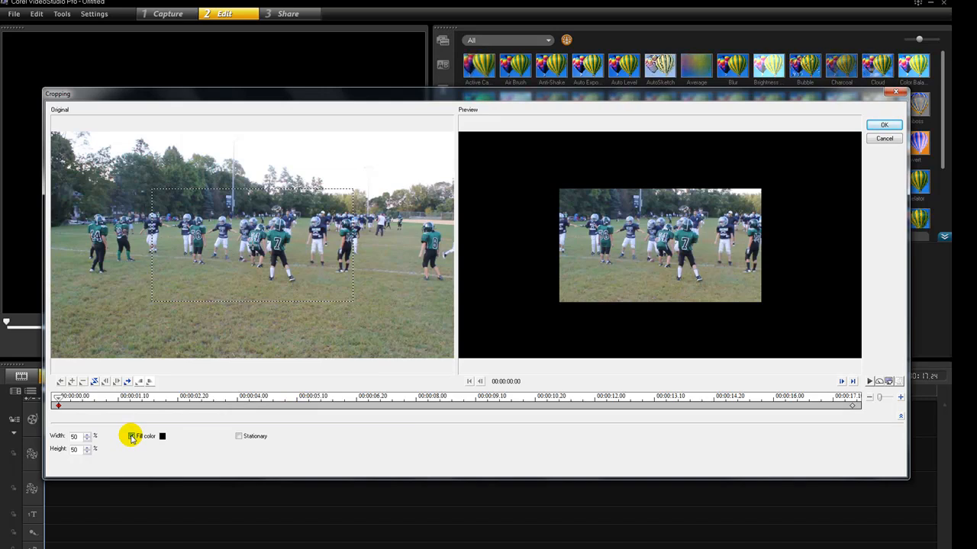
pyautogui.click(132, 437)
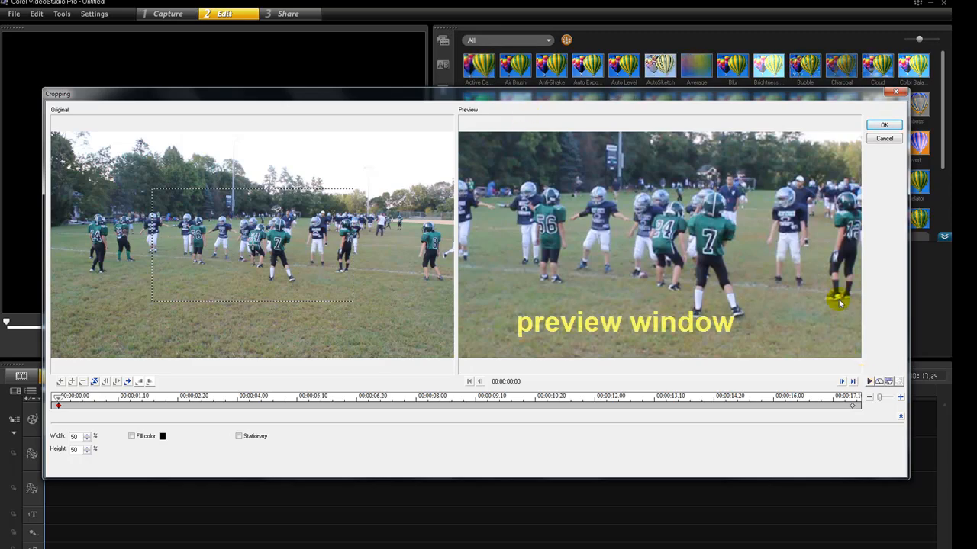
pyautogui.click(868, 381)
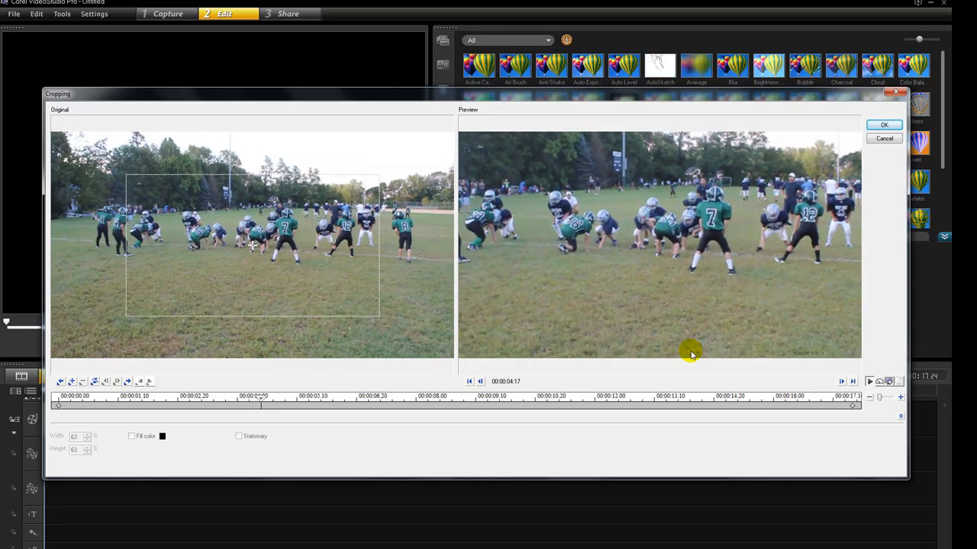
pyautogui.click(869, 382)
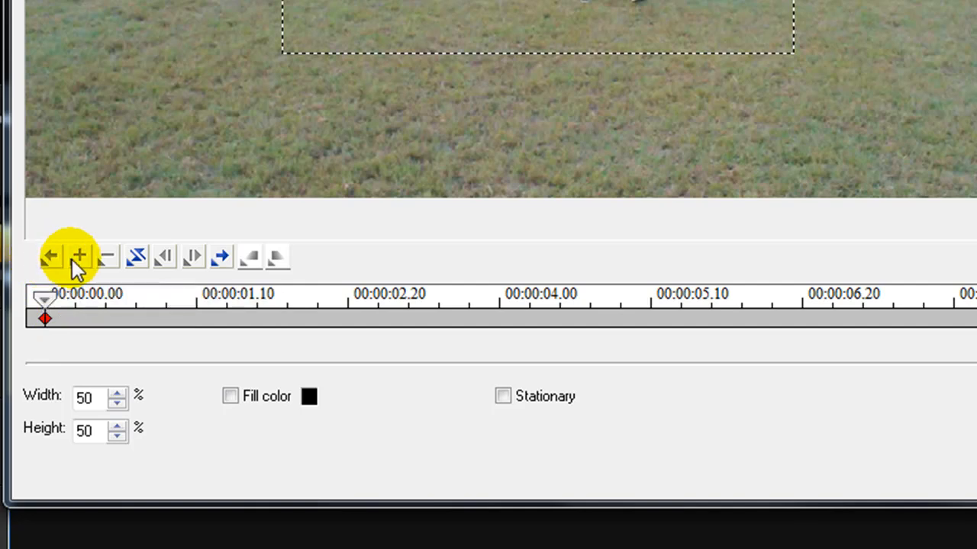
# Reverse the Cropping filter's keyframes and play a preview of the change.
pyautogui.click(139, 260)
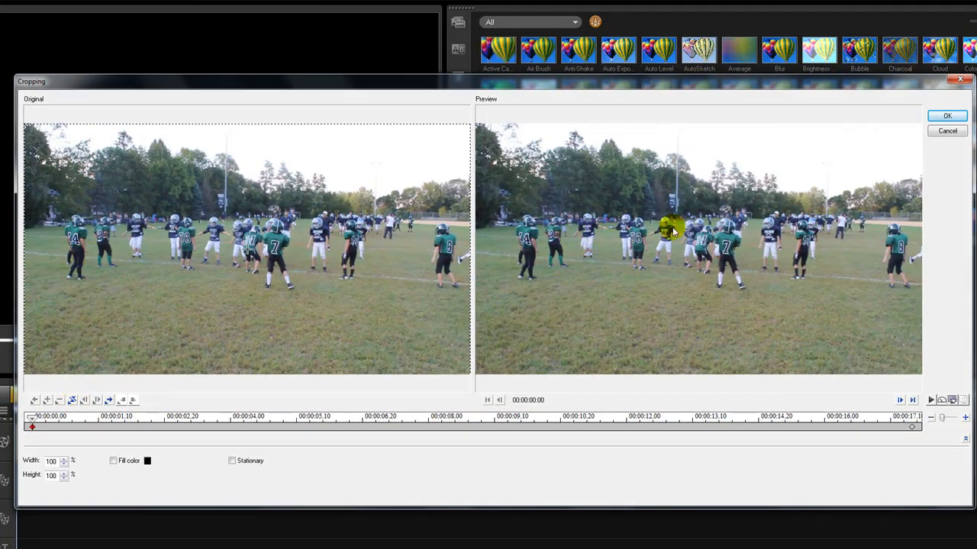
pyautogui.click(931, 402)
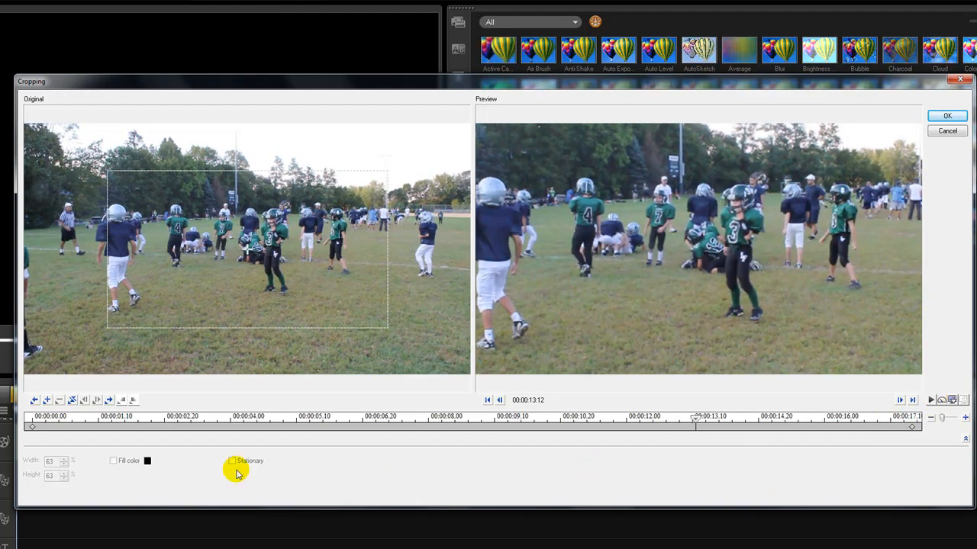
# Add a cropping keyframe at 00:00:09:14 with width and height set to 45%.
pyautogui.click(33, 428)
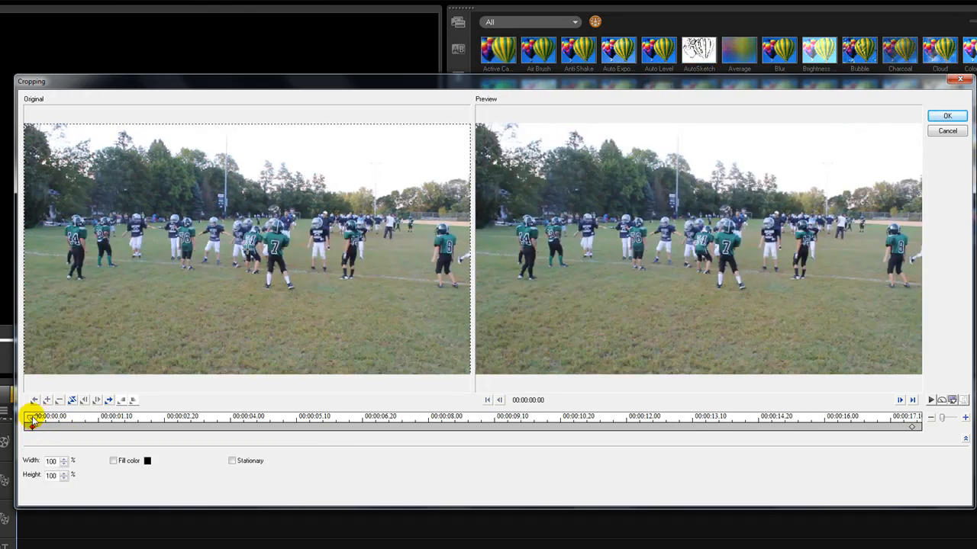
pyautogui.moveTo(32, 419)
pyautogui.mouseDown()
pyautogui.moveTo(293, 423)
pyautogui.moveTo(420, 440)
pyautogui.moveTo(466, 434)
pyautogui.mouseUp()
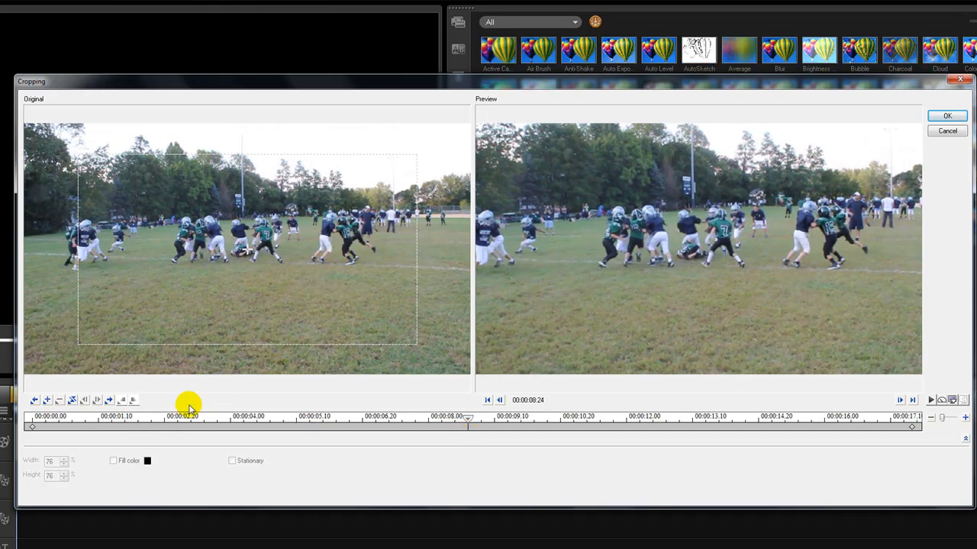
pyautogui.click(47, 400)
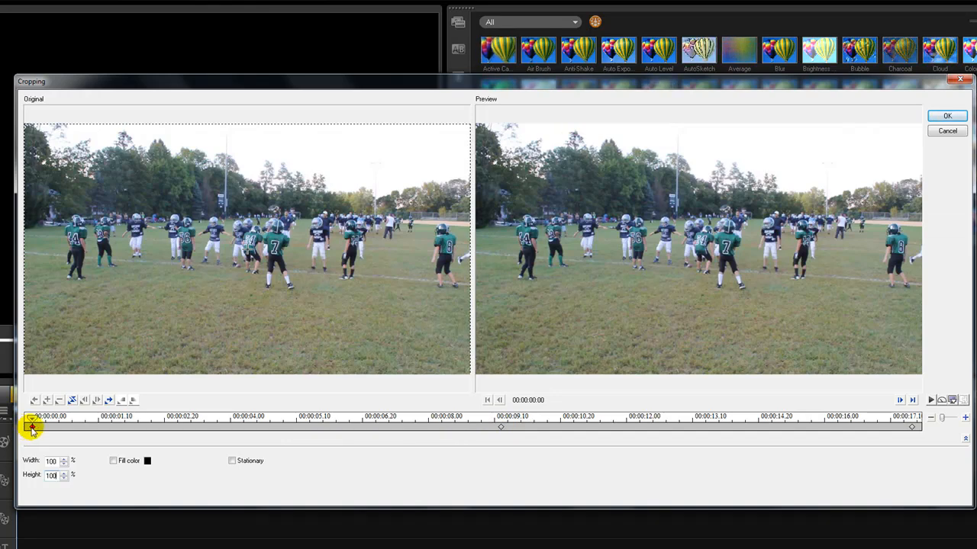
pyautogui.click(501, 427)
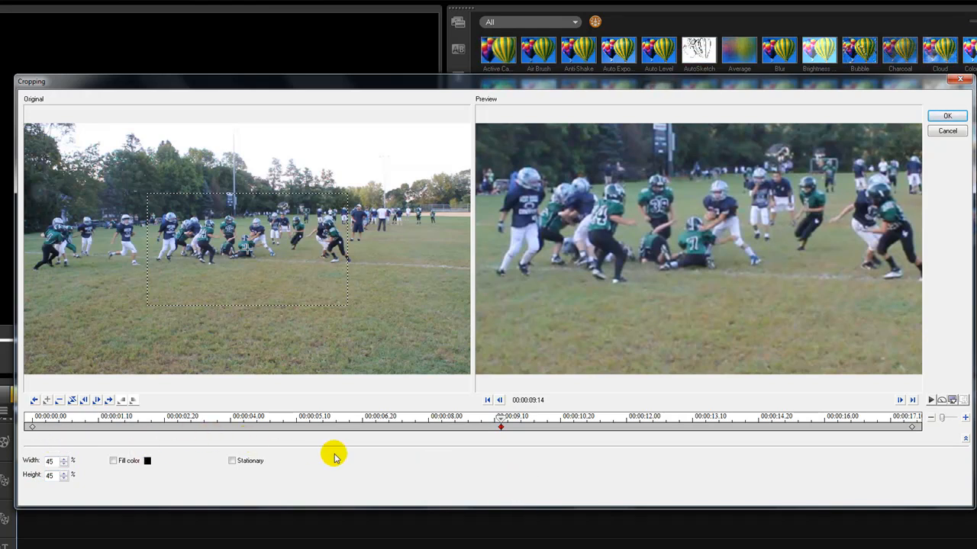
# Set the width and height of the last cropping keyframe to 100%.
pyautogui.click(911, 427)
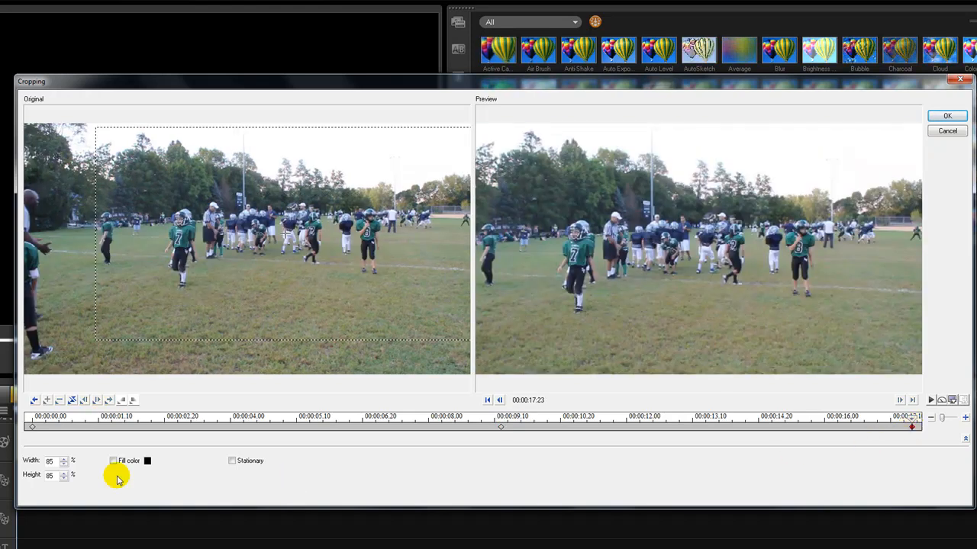
pyautogui.click(65, 459)
pyautogui.click(65, 460)
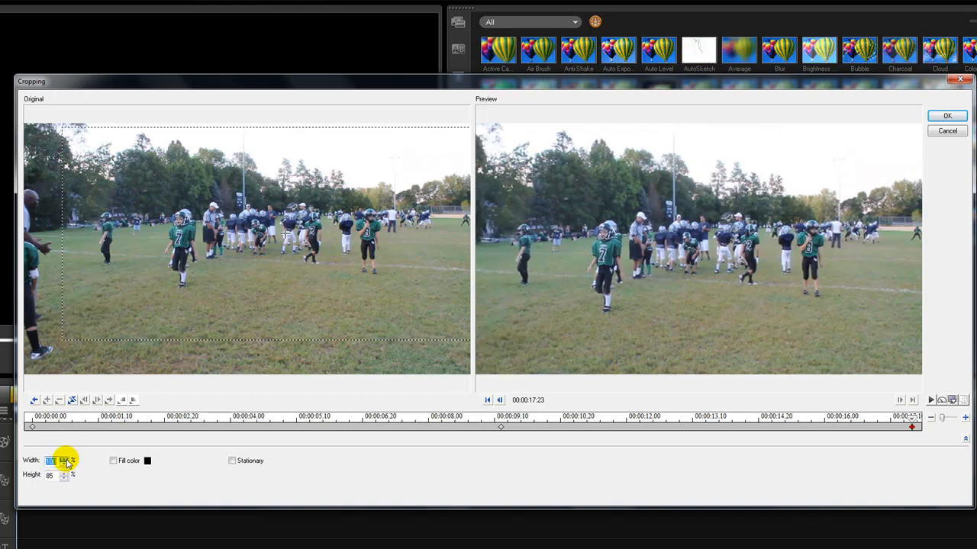
pyautogui.click(65, 473)
pyautogui.click(65, 474)
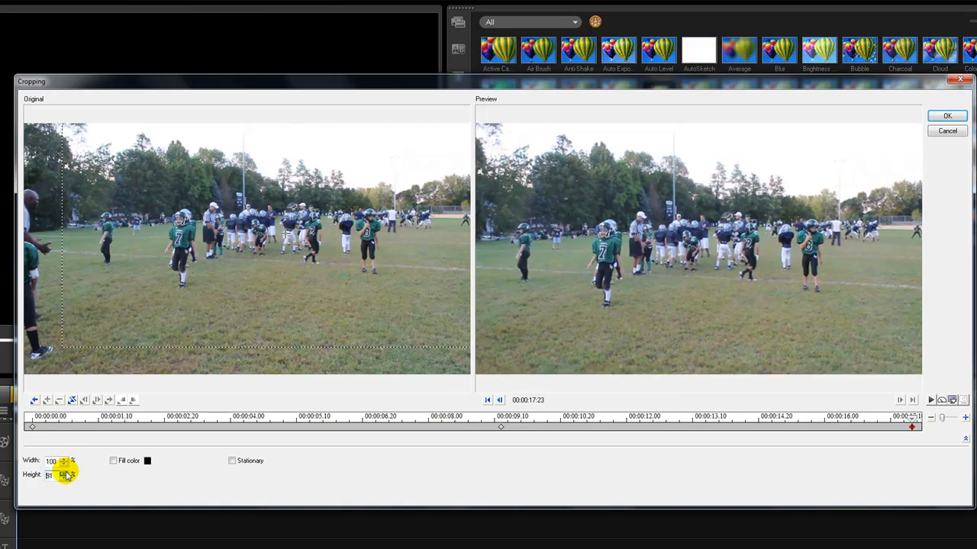
pyautogui.click(65, 474)
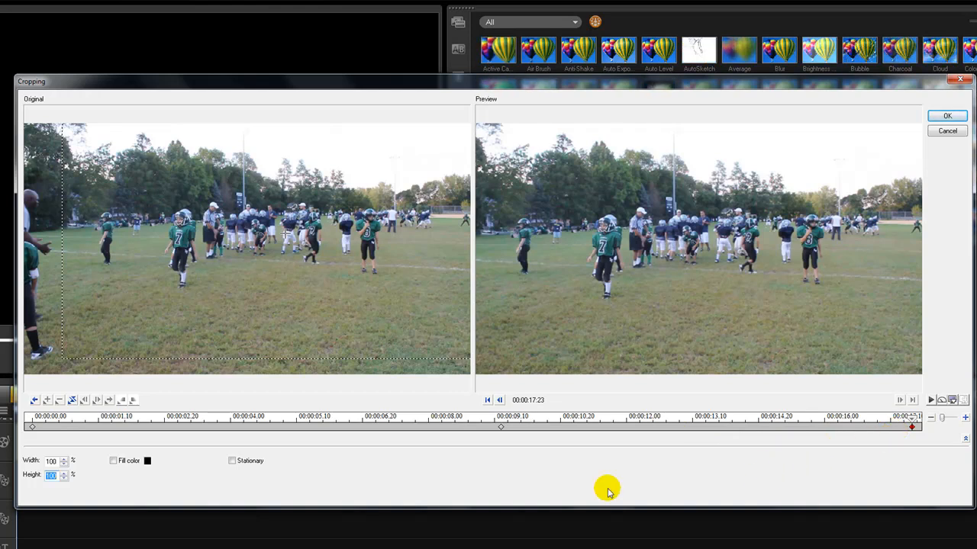
# Preview the cropping animation from the first keyframe, stopping shortly before the middle keyframe.
pyautogui.click(32, 427)
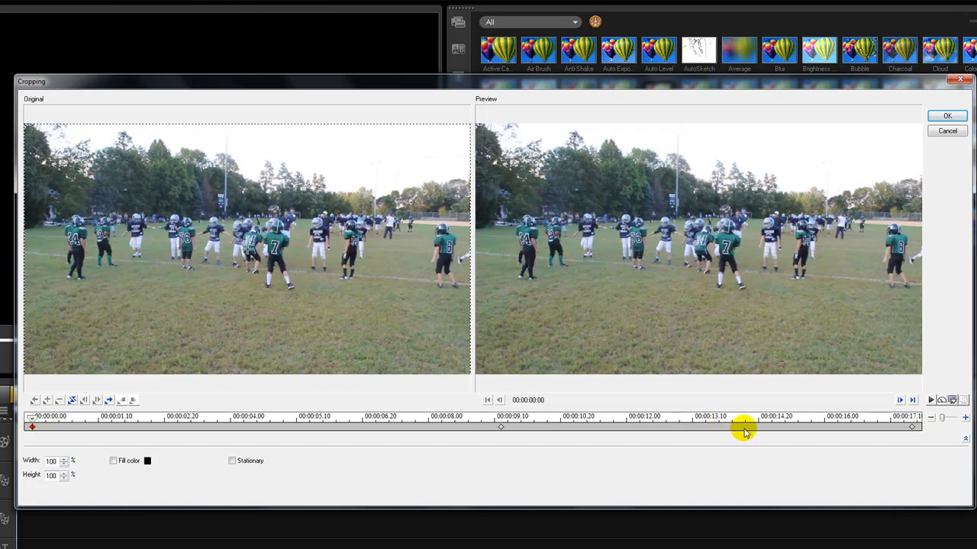
pyautogui.click(931, 400)
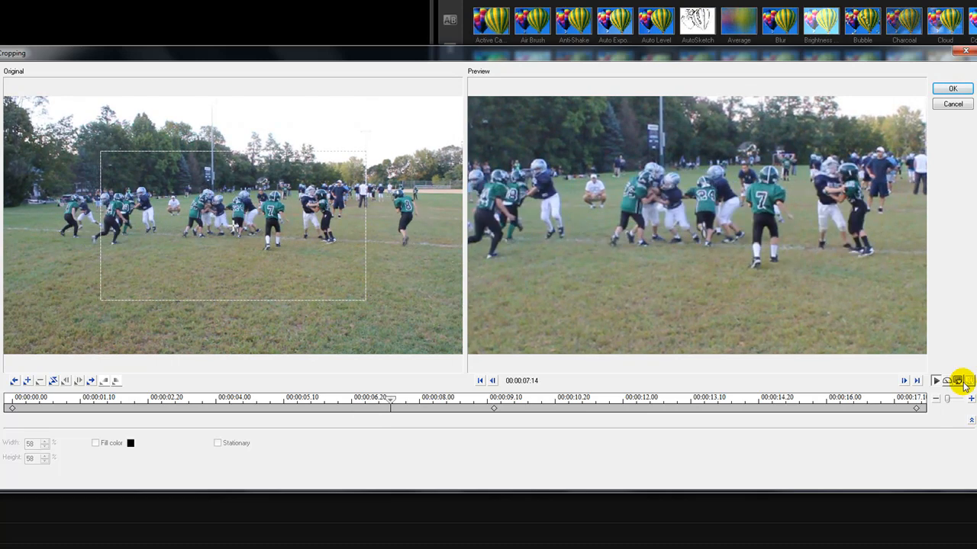
pyautogui.click(938, 380)
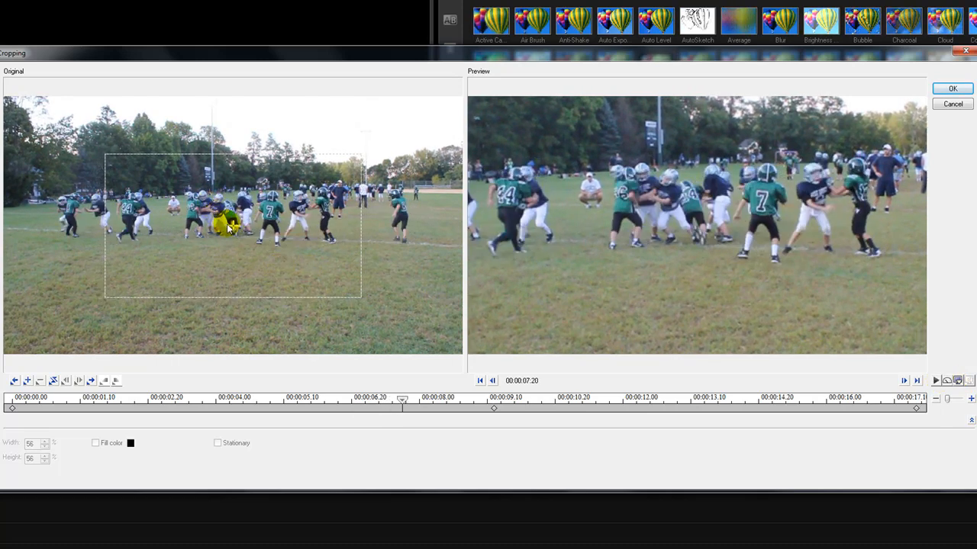
# Shift the middle keyframe, at 00:00:09:12, so its crop area frames the two players running on the right of the field.
pyautogui.click(11, 408)
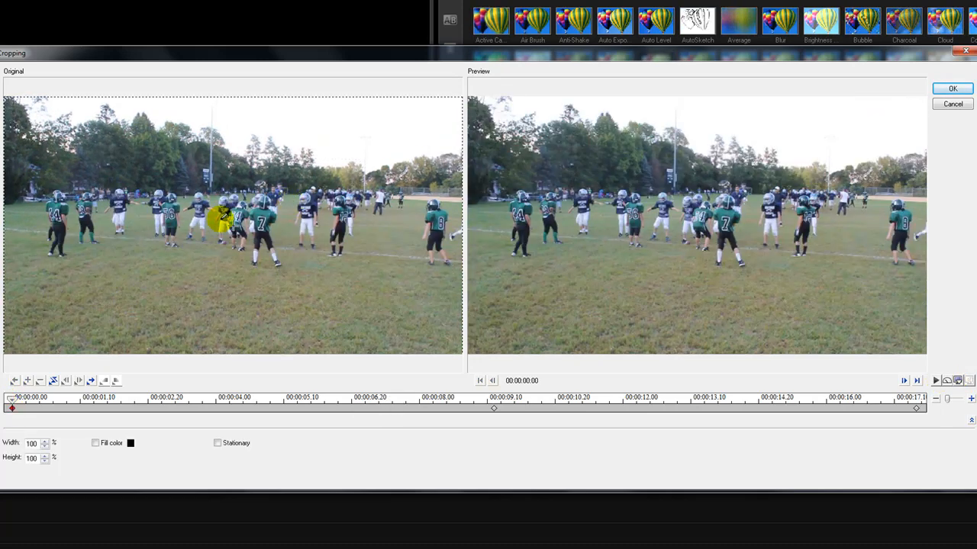
pyautogui.click(493, 408)
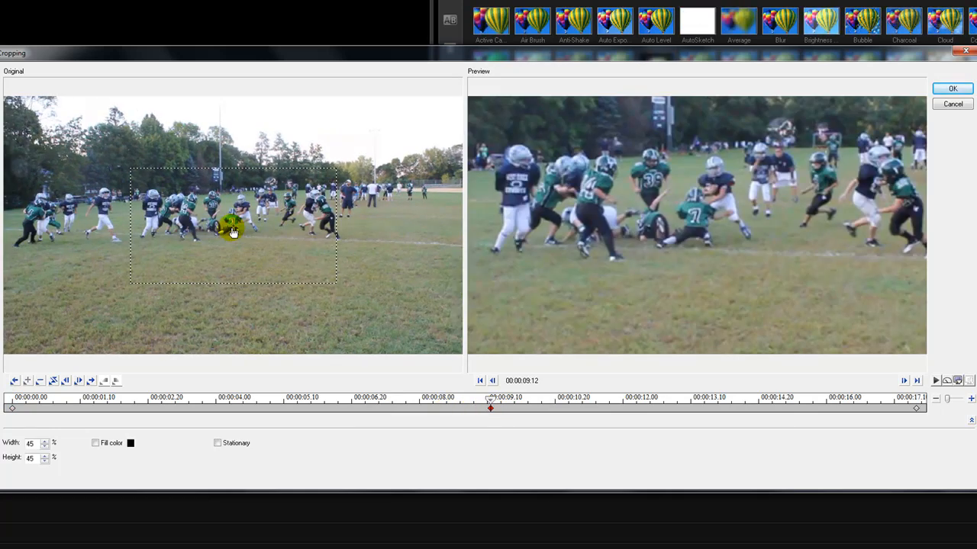
pyautogui.moveTo(231, 227); pyautogui.dragTo(122, 211)
pyautogui.moveTo(272, 201); pyautogui.dragTo(327, 215)
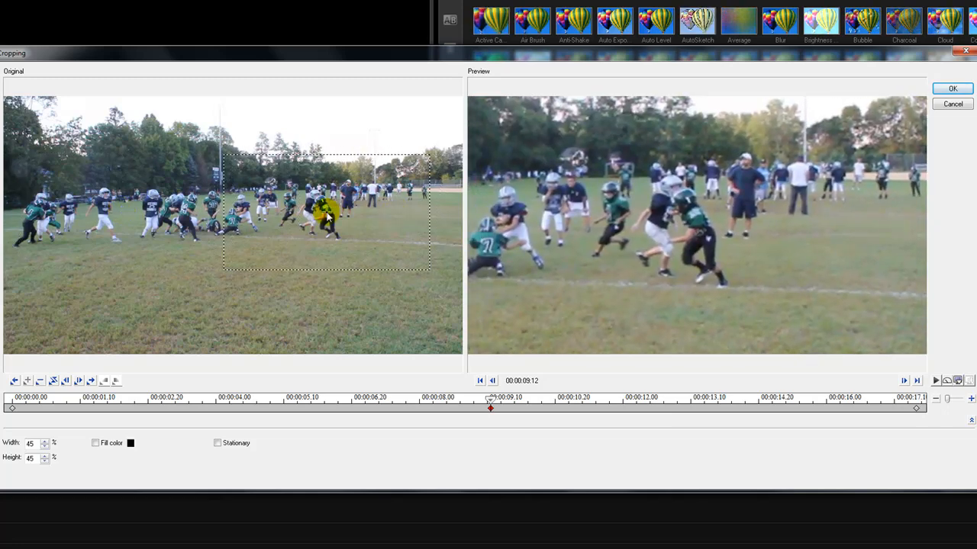
# Compare the middle keyframe with the first, shift its crop area slightly back to the left, and preview from the start.
pyautogui.click(12, 408)
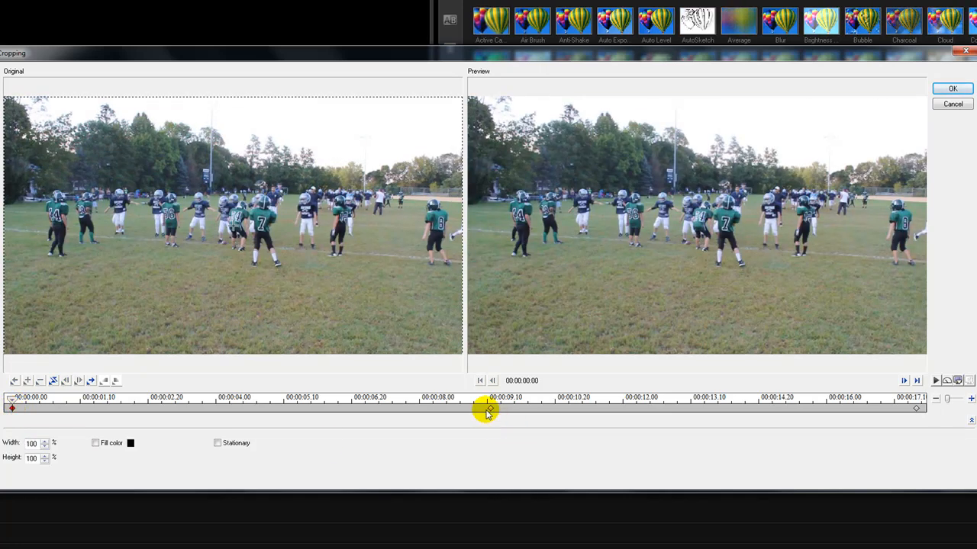
pyautogui.click(491, 409)
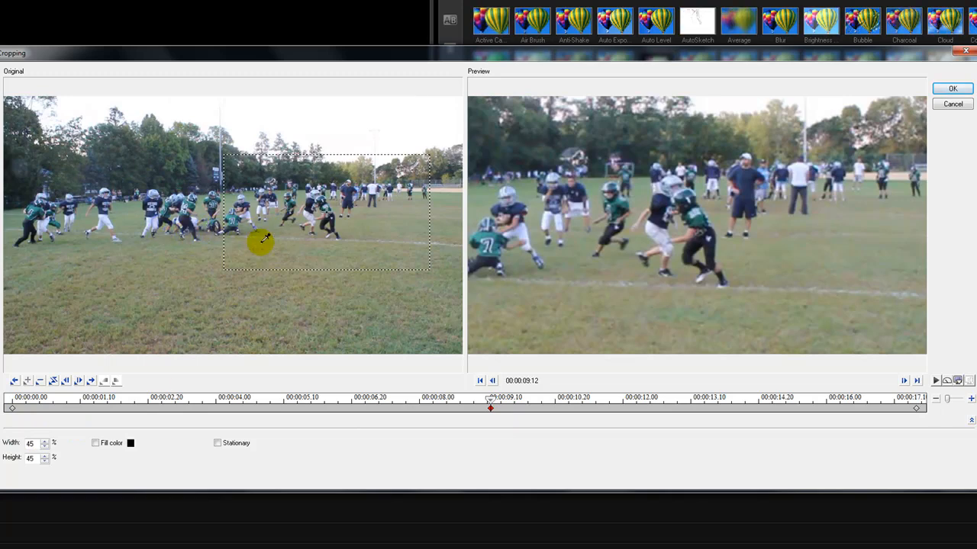
pyautogui.click(13, 409)
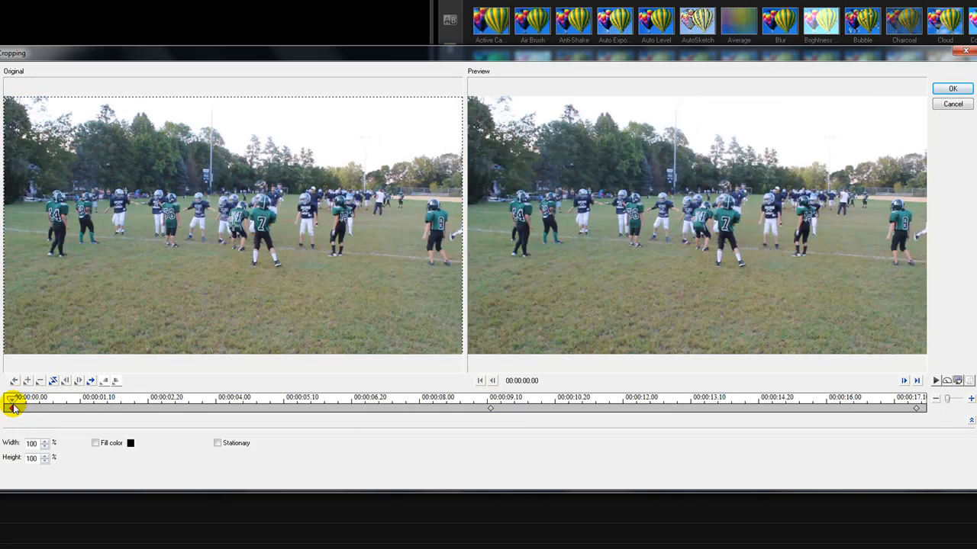
pyautogui.click(491, 408)
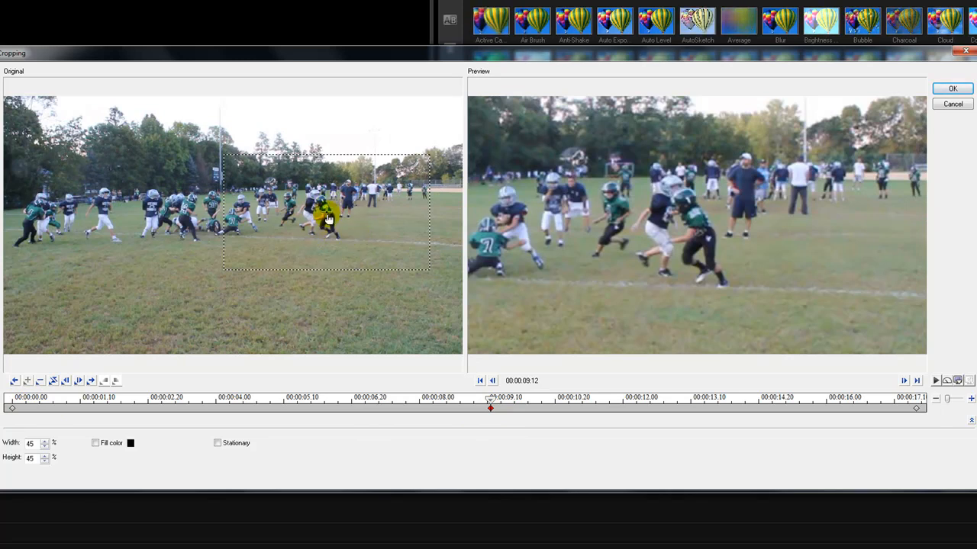
pyautogui.moveTo(326, 216); pyautogui.dragTo(298, 220)
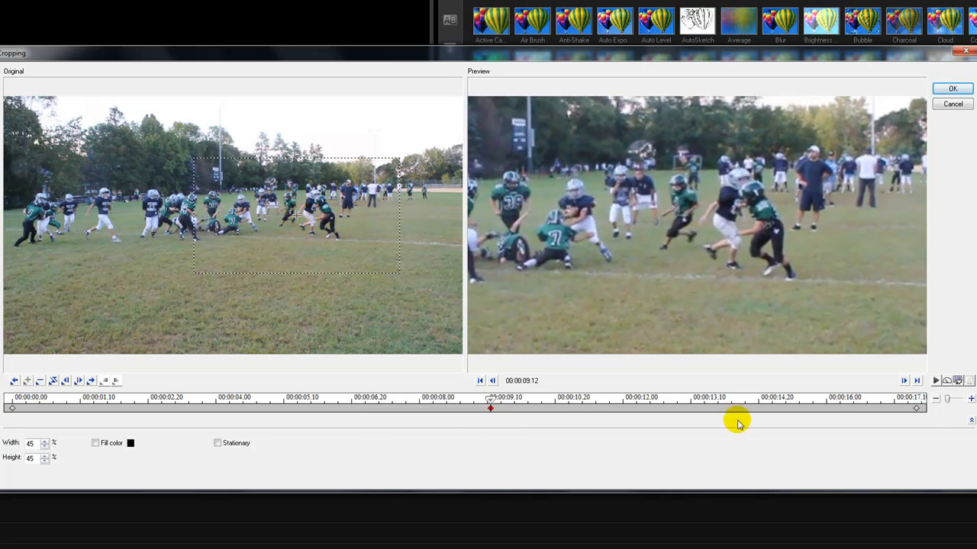
pyautogui.click(12, 409)
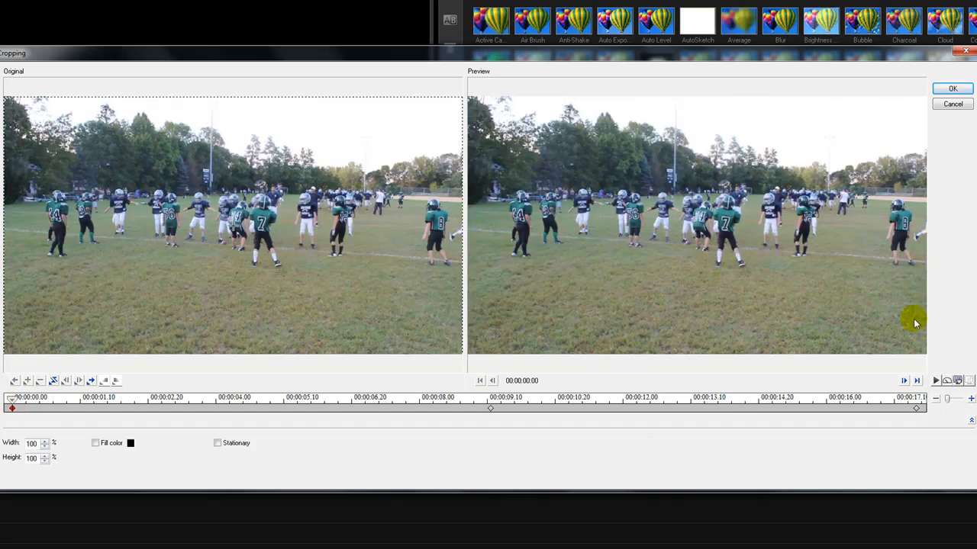
pyautogui.click(934, 381)
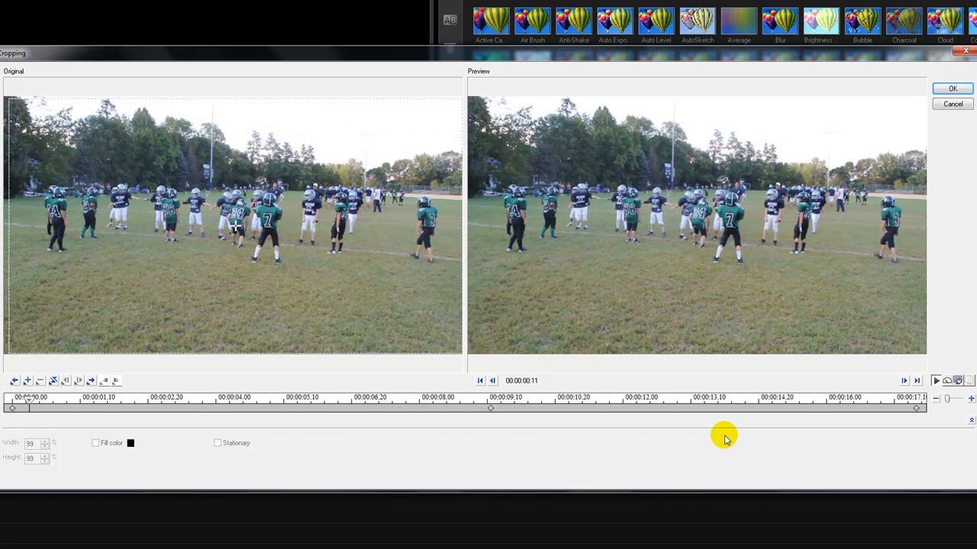